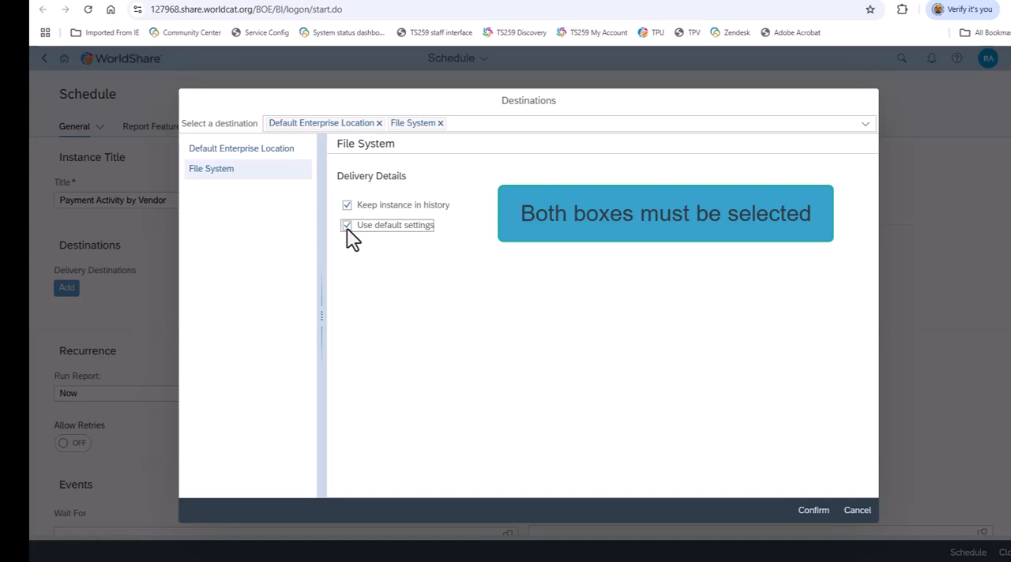
Confirm the Default Enterprise Location and File System destinations, and set the report to run as Recurring with a Monthly repeat.
click(814, 511)
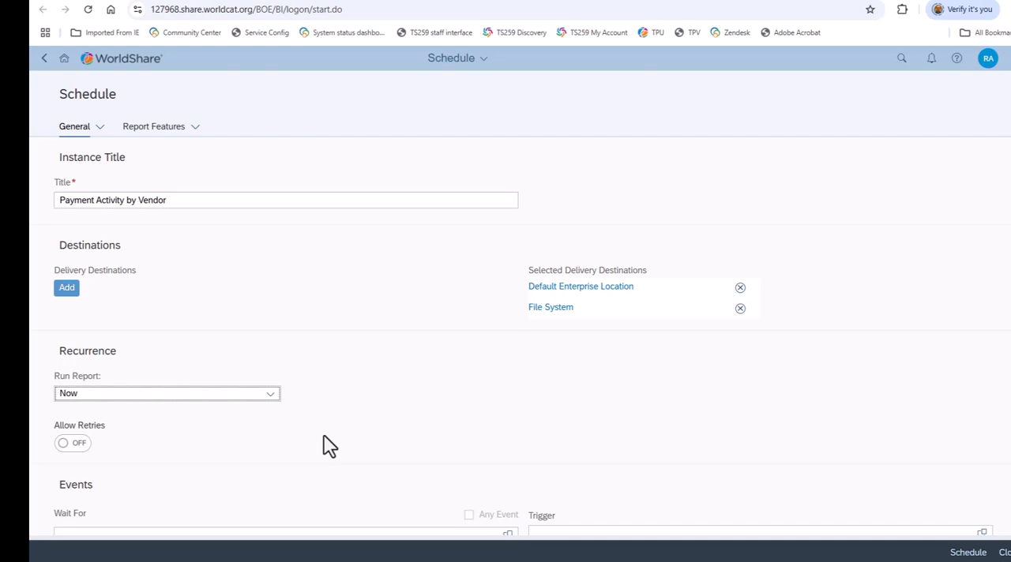
click(269, 395)
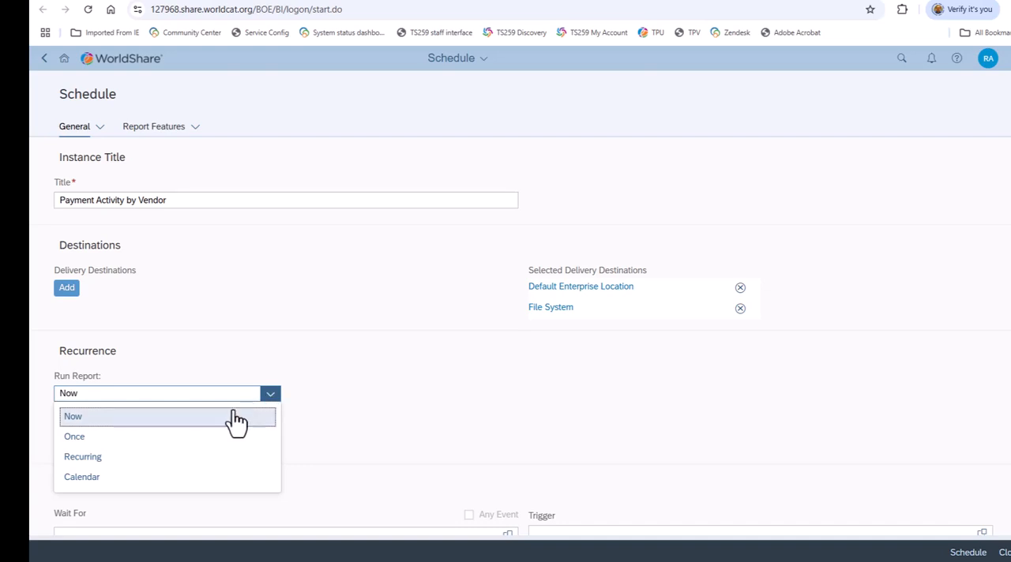
click(158, 460)
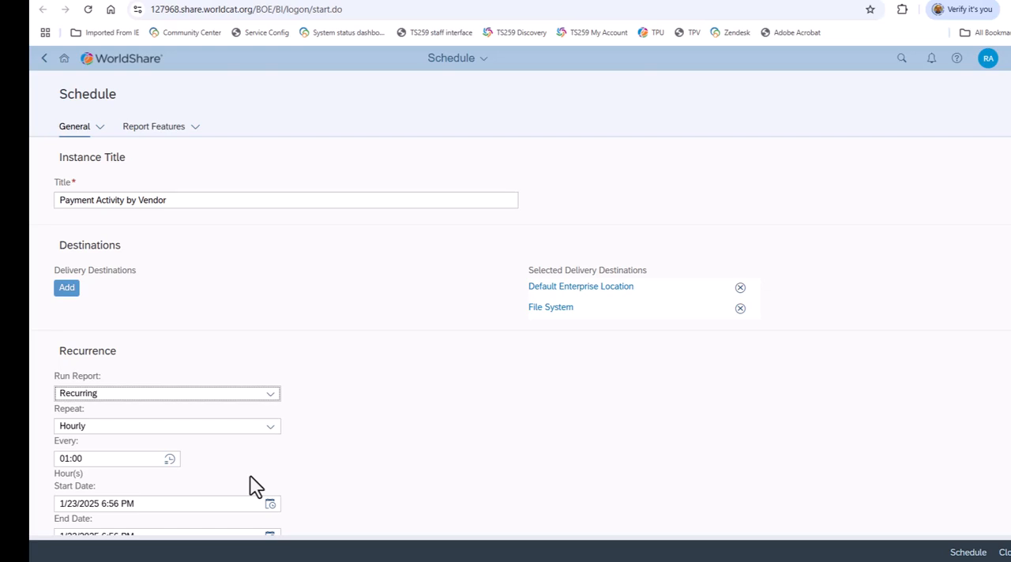
click(270, 427)
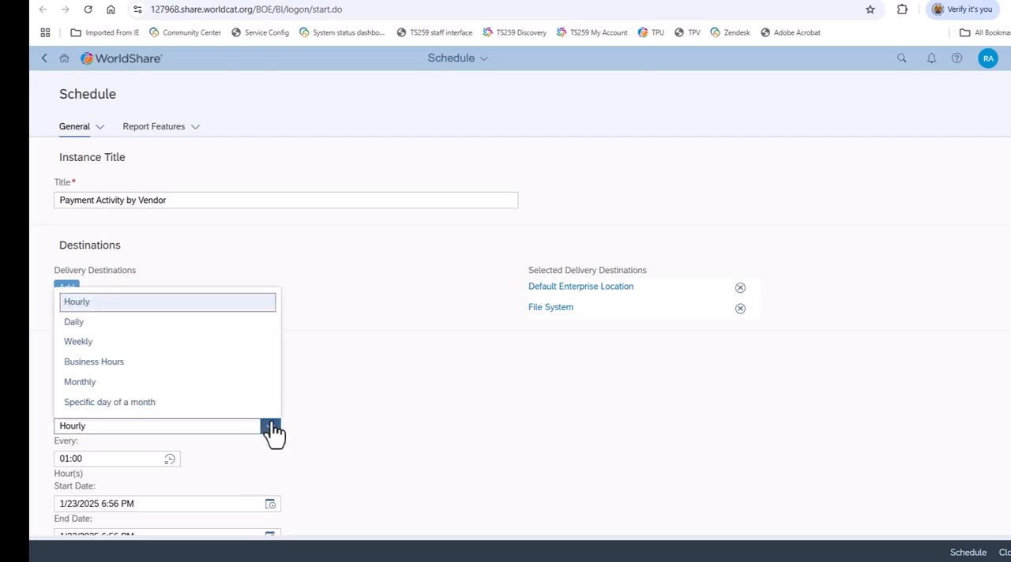
click(79, 342)
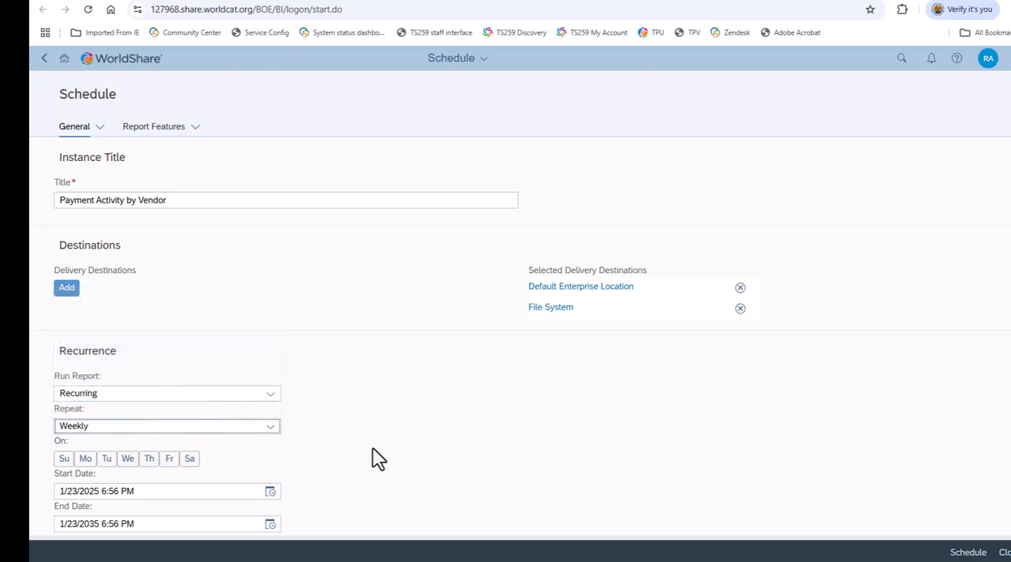
click(270, 427)
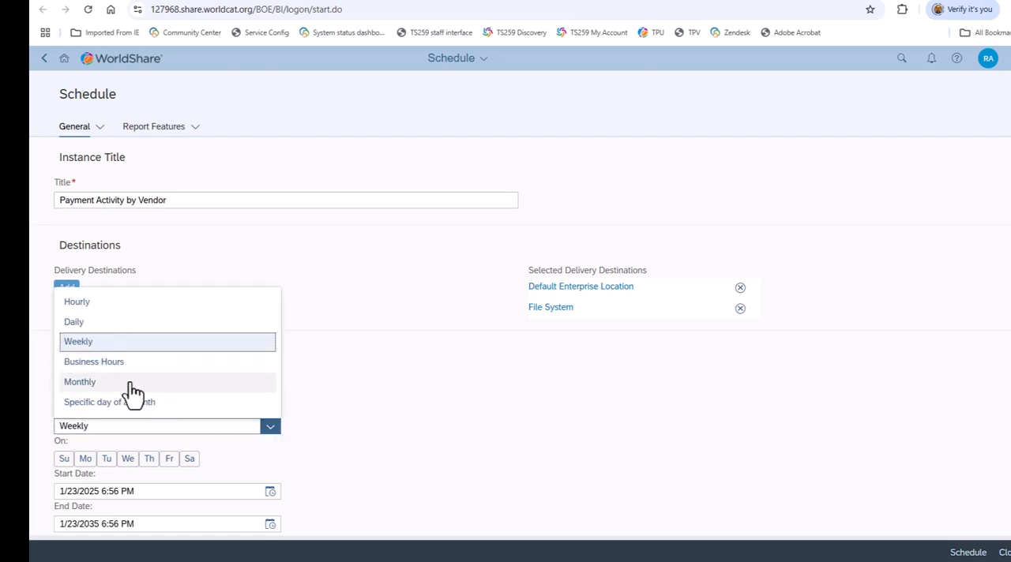
click(95, 383)
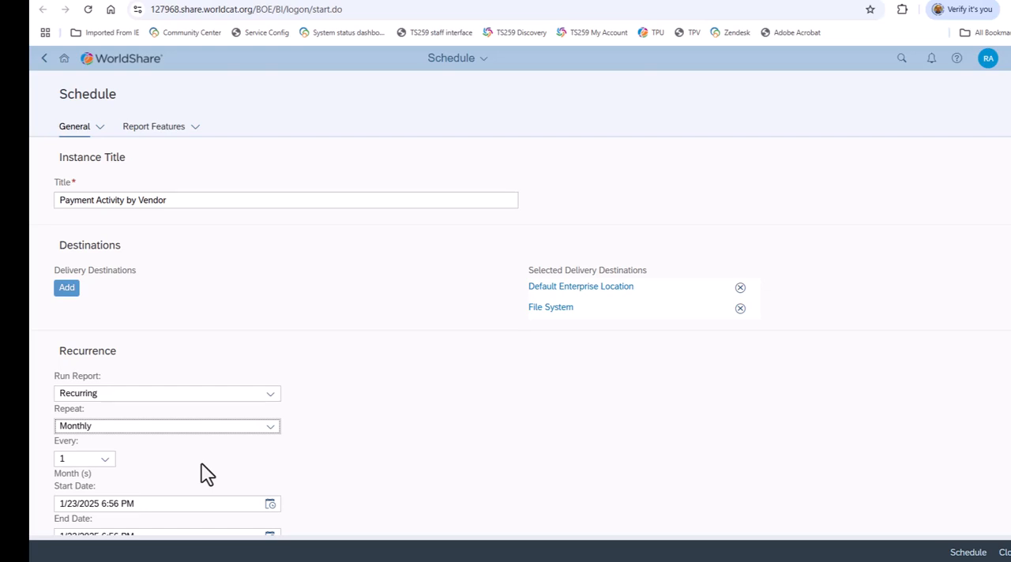
Set the start date of the monthly recurrence to 2/1/2025, using the 6:56 PM time.
scroll(204, 474, down, 1)
scroll(204, 474, down, 1)
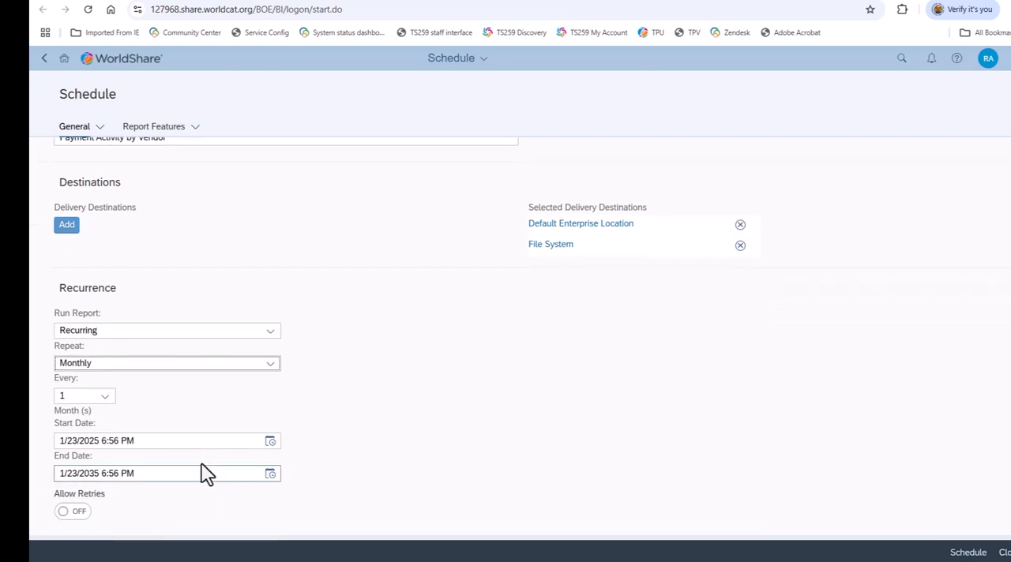
click(270, 443)
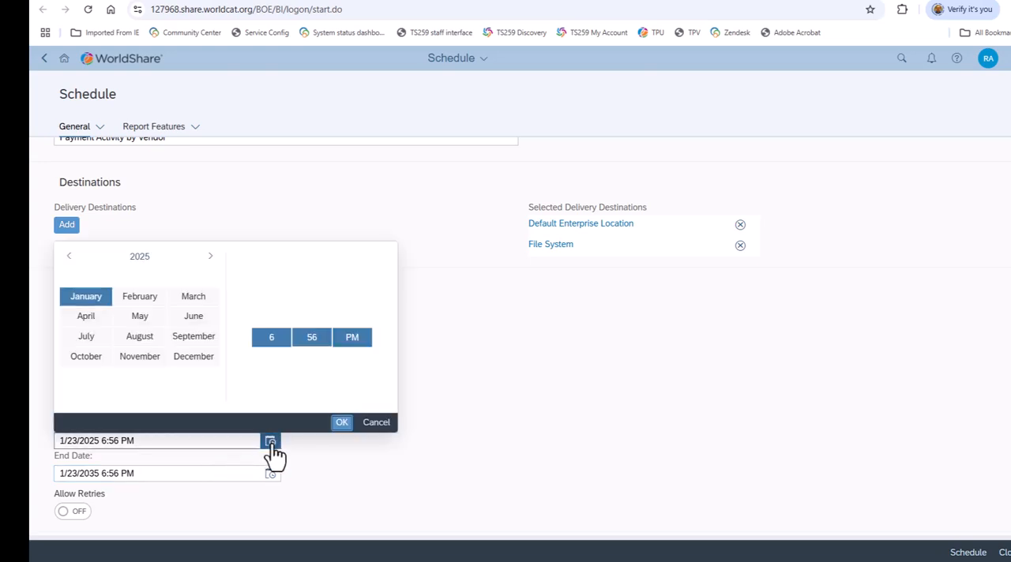
click(211, 258)
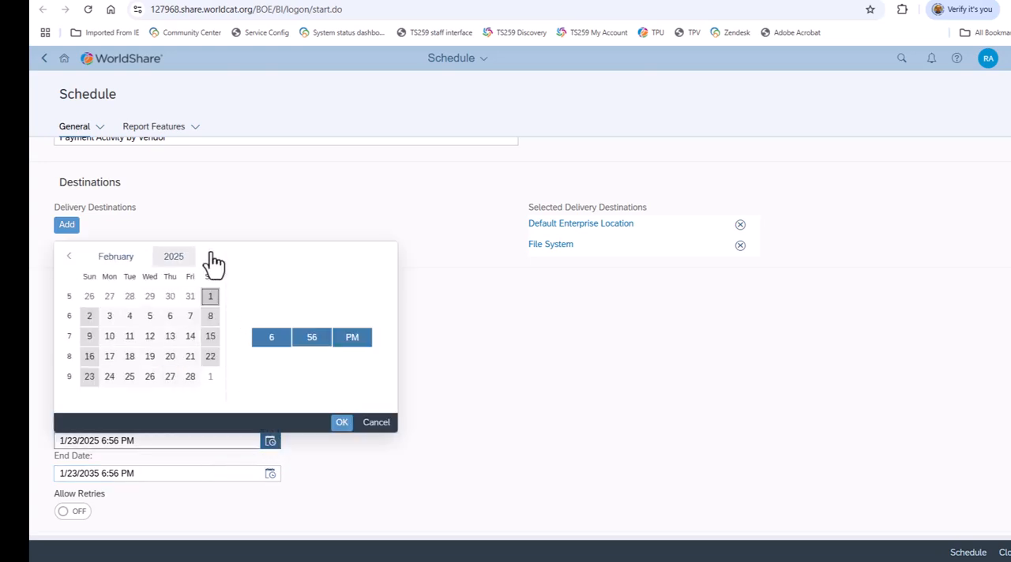
click(212, 298)
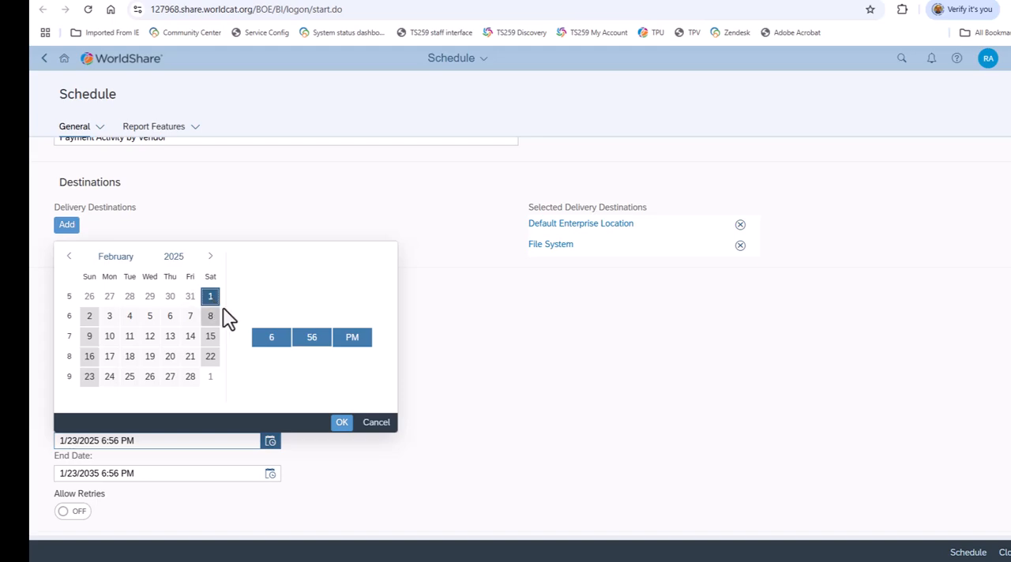
click(342, 425)
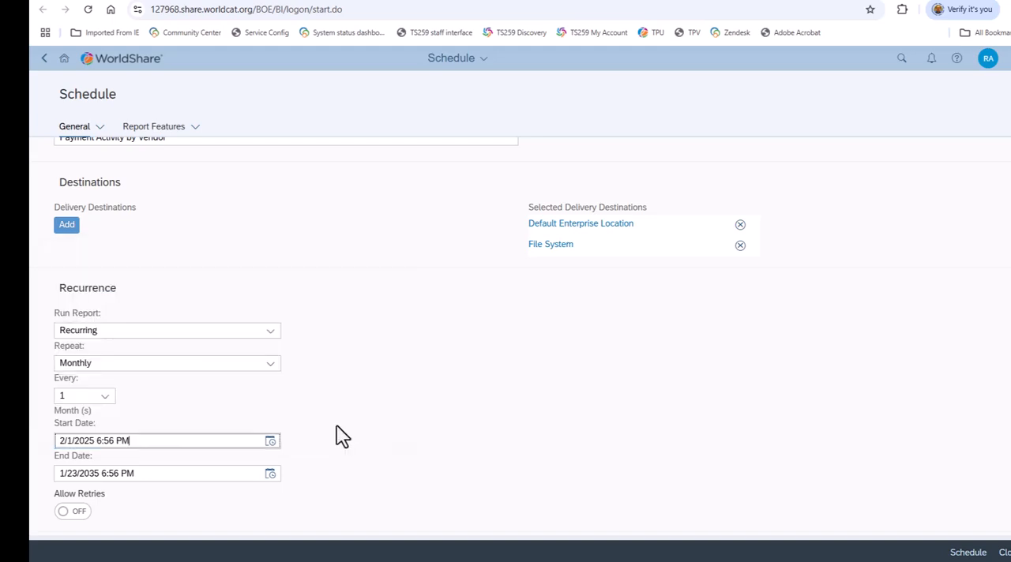
Set the end date of the monthly recurrence to 3/1/2035, using the 6:56 PM time.
click(268, 478)
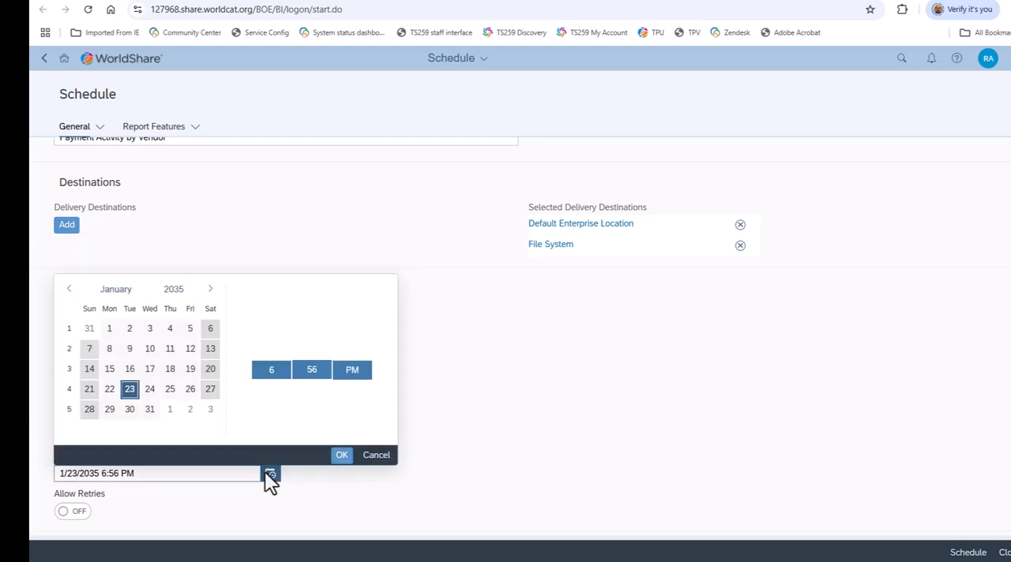
click(210, 289)
click(210, 289)
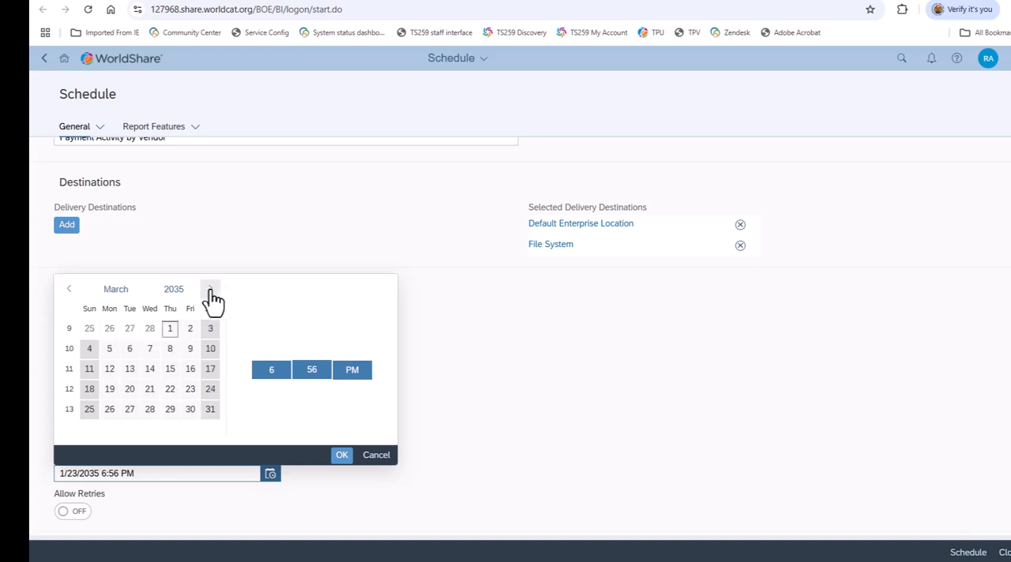
click(168, 331)
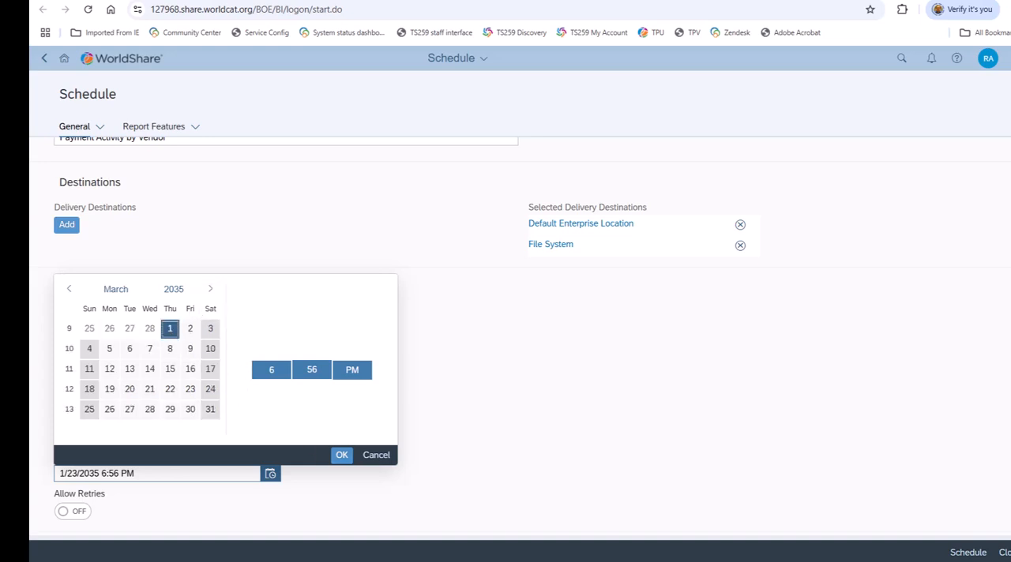
click(342, 455)
Review the events, server group and notification settings of the schedule, and the output formats offered in its report features.
scroll(506, 332, down, 1)
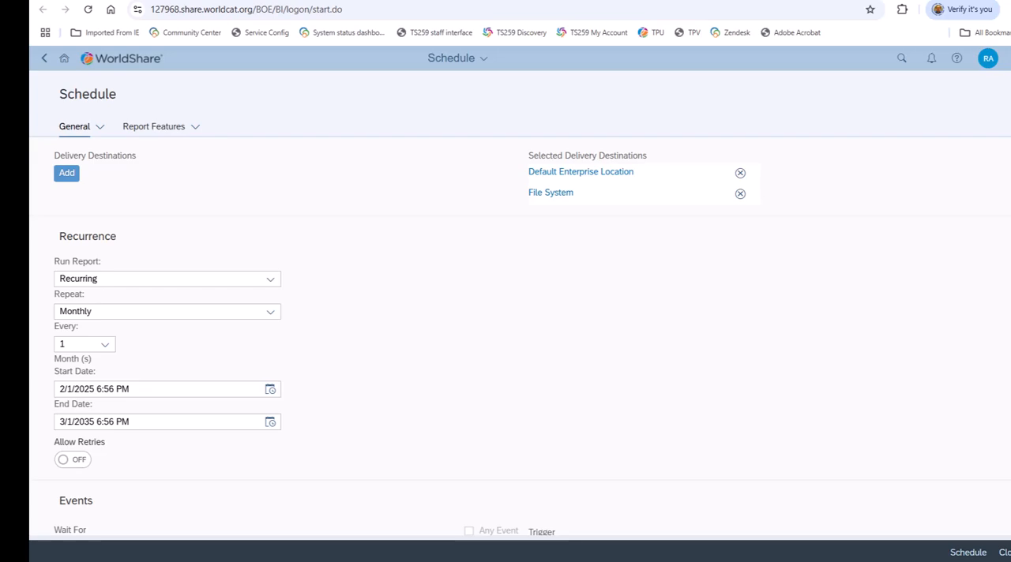
scroll(521, 340, down, 5)
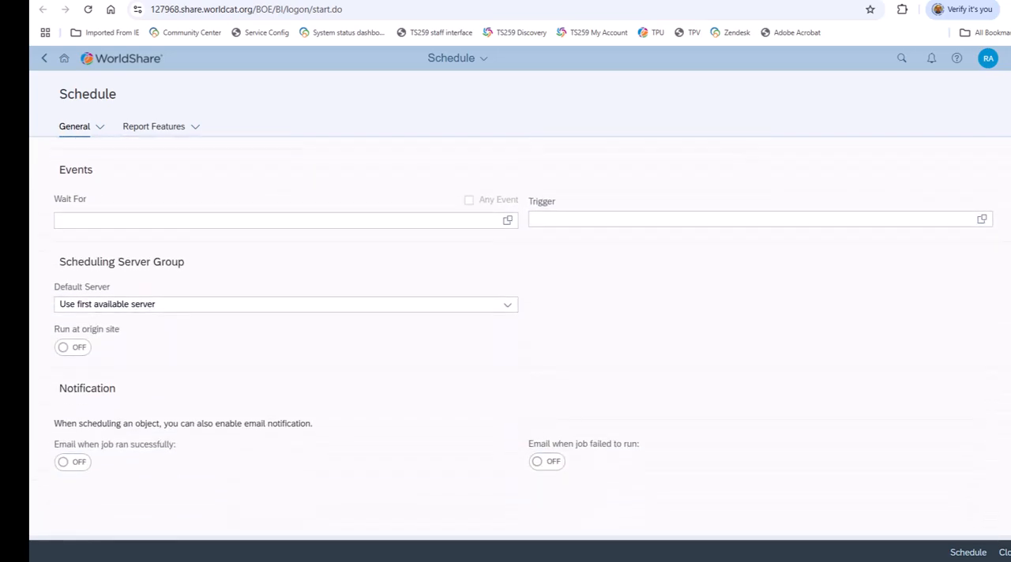
scroll(523, 316, down, 2)
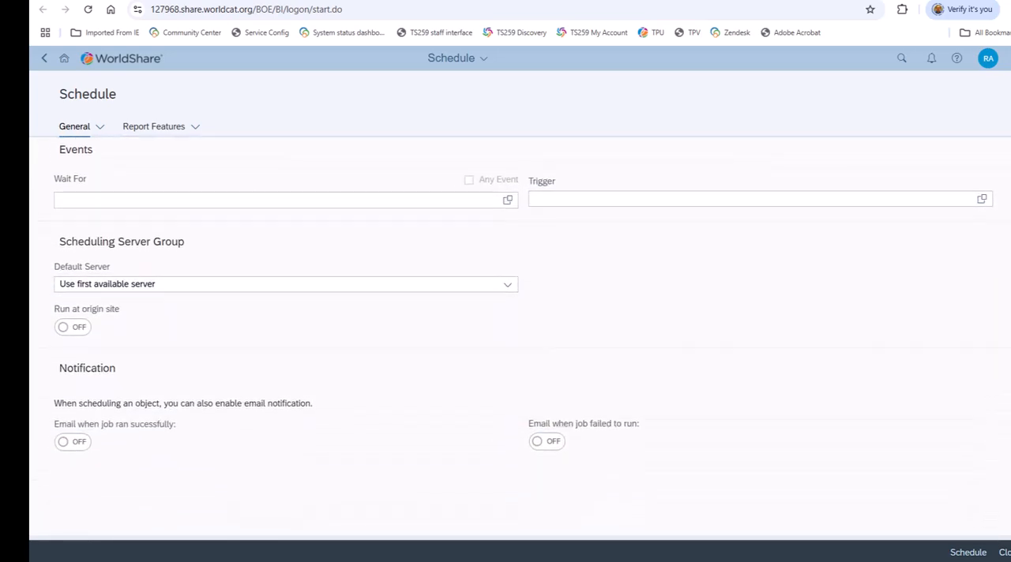
scroll(522, 340, down, 1)
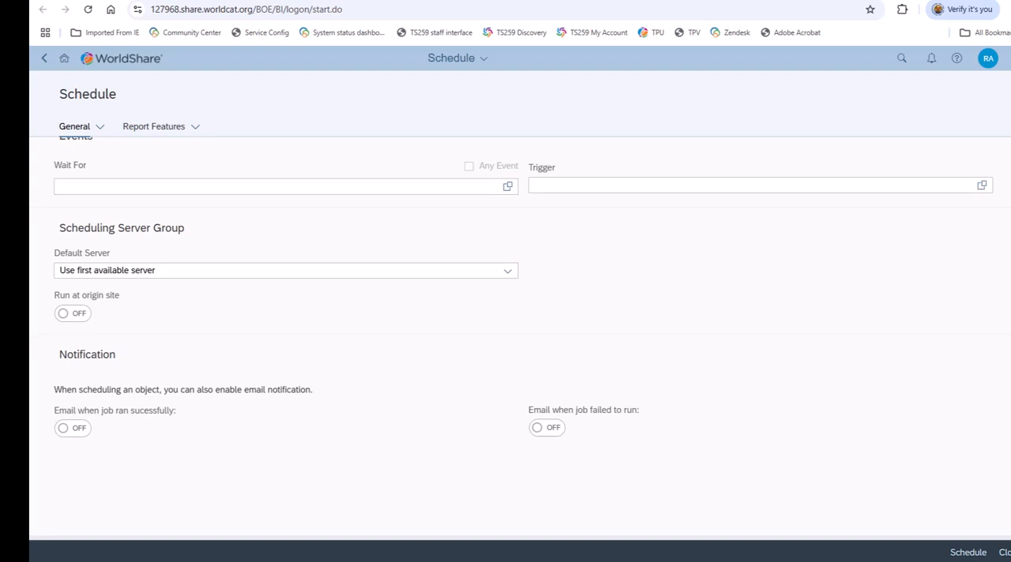
click(168, 139)
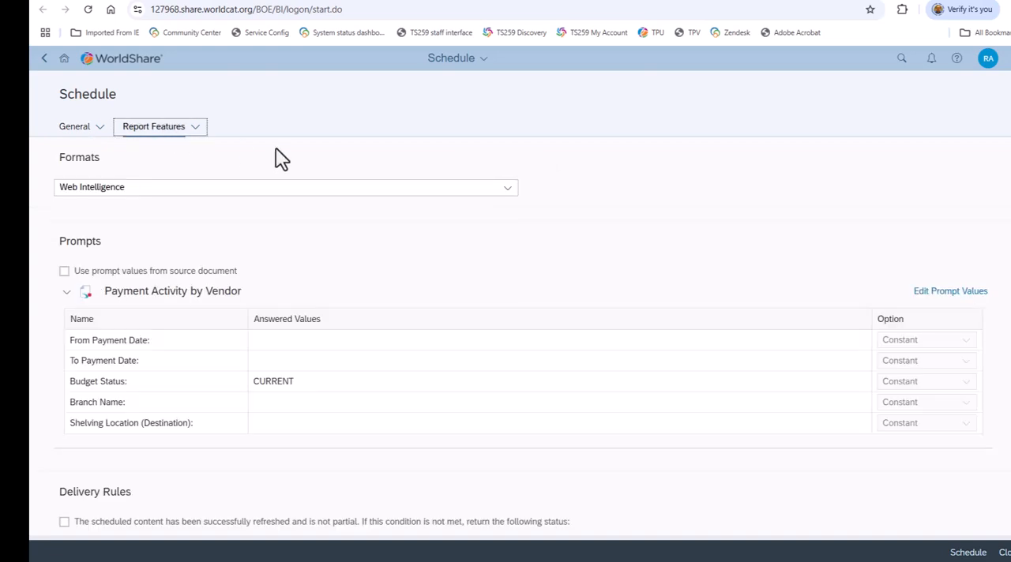
click(510, 192)
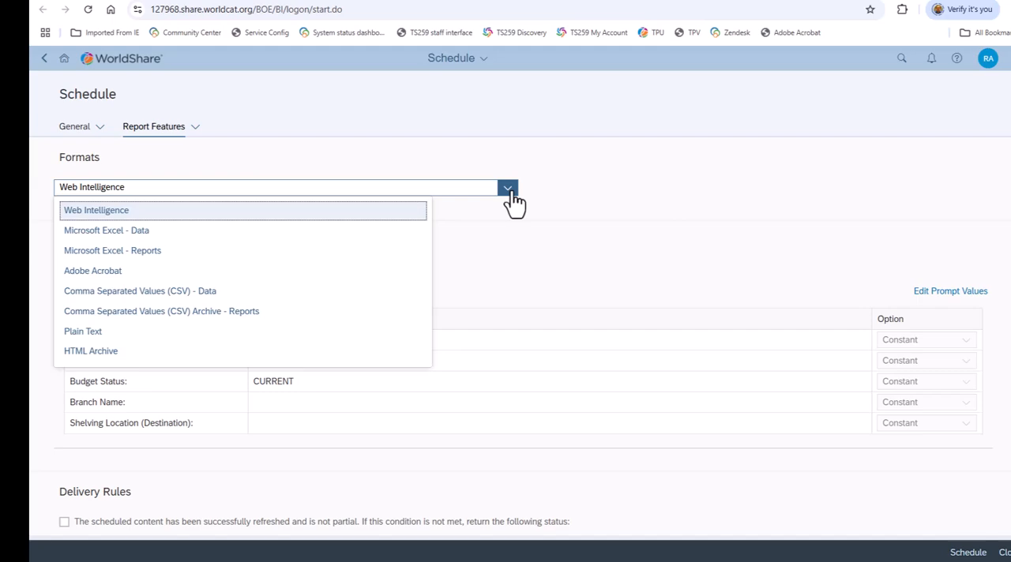
click(510, 191)
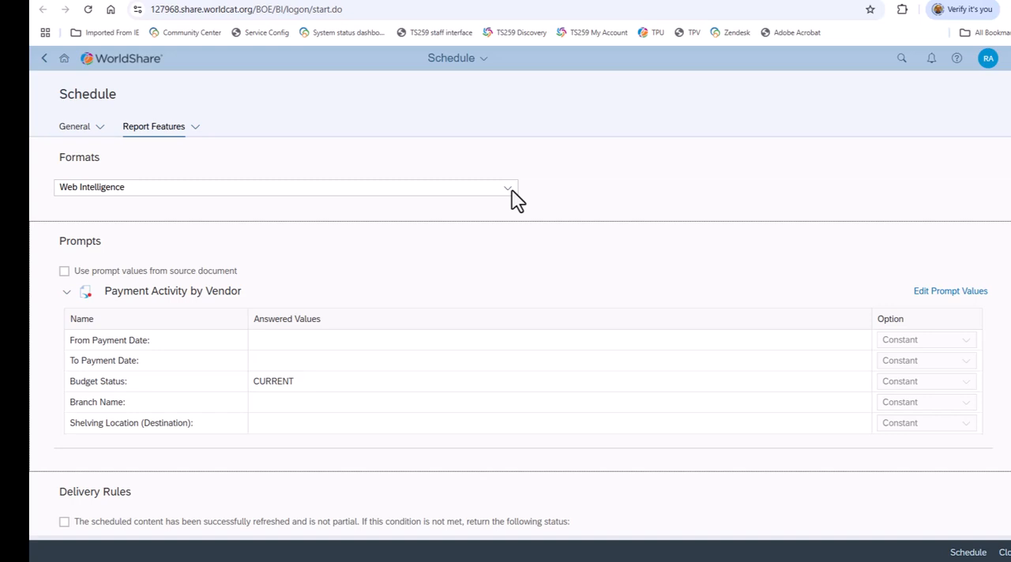
Set the Branch Name prompt of Payment Activity by Vendor to Main Branch and submit the schedule.
click(933, 316)
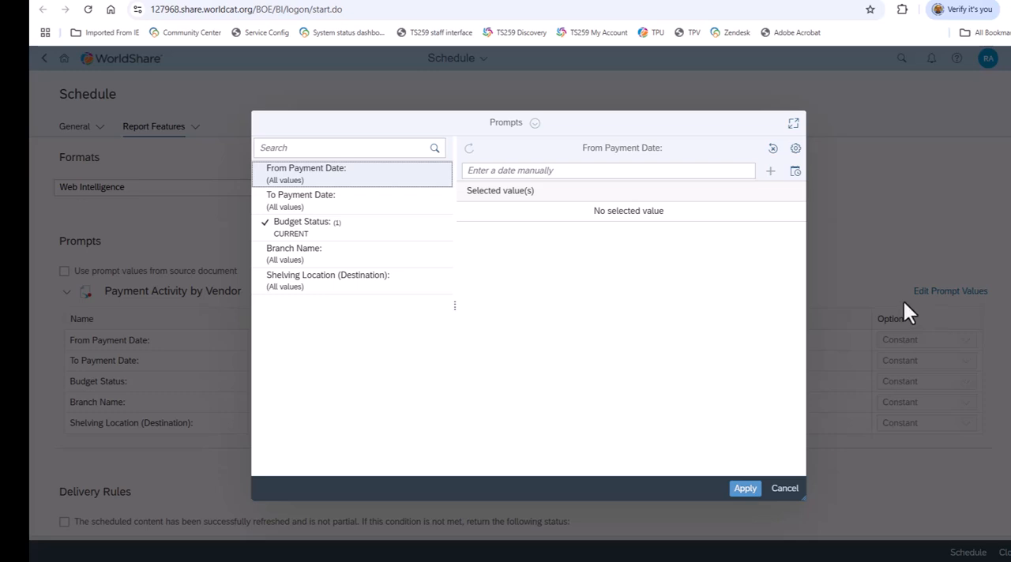
click(339, 261)
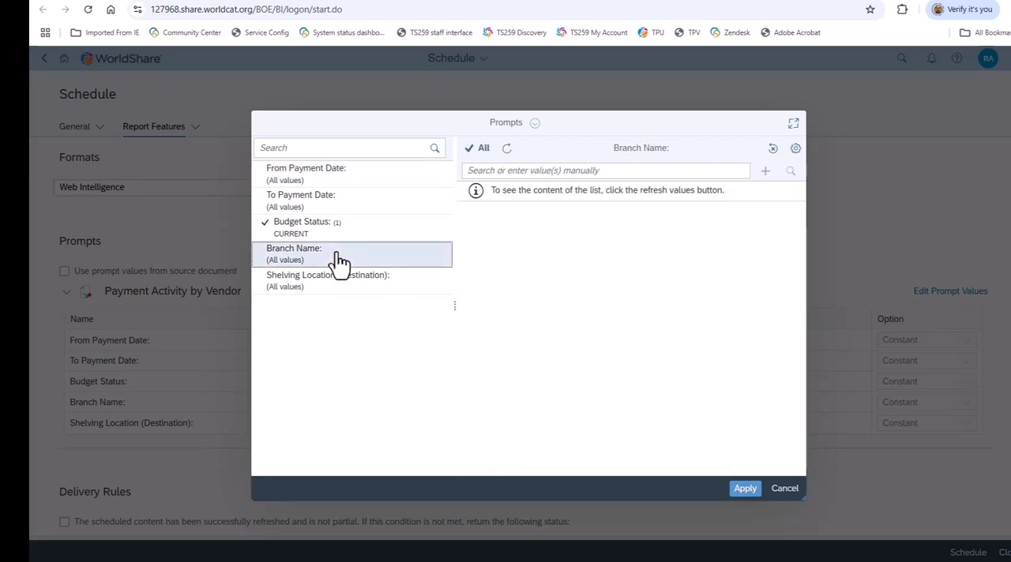
click(510, 157)
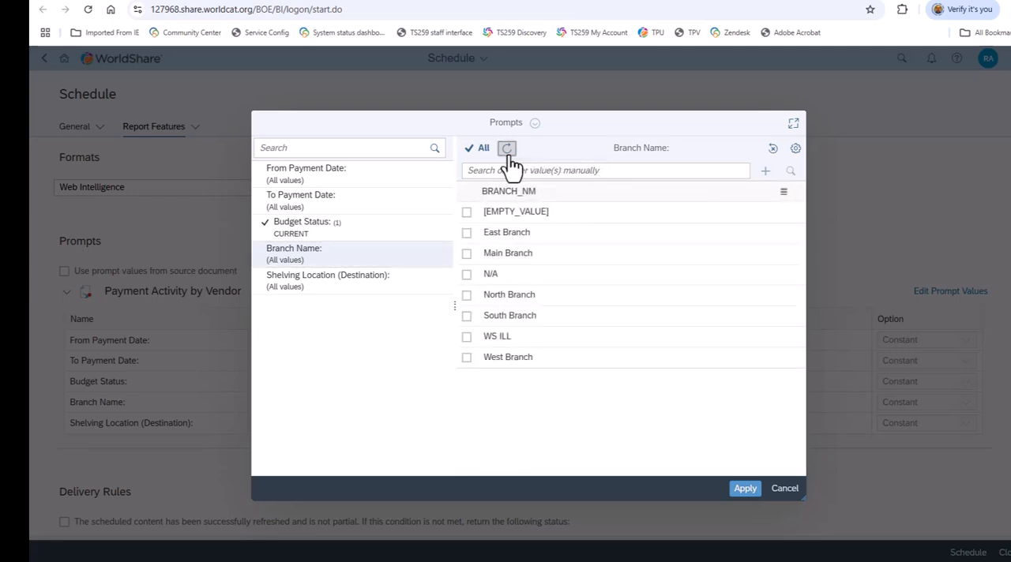
click(510, 254)
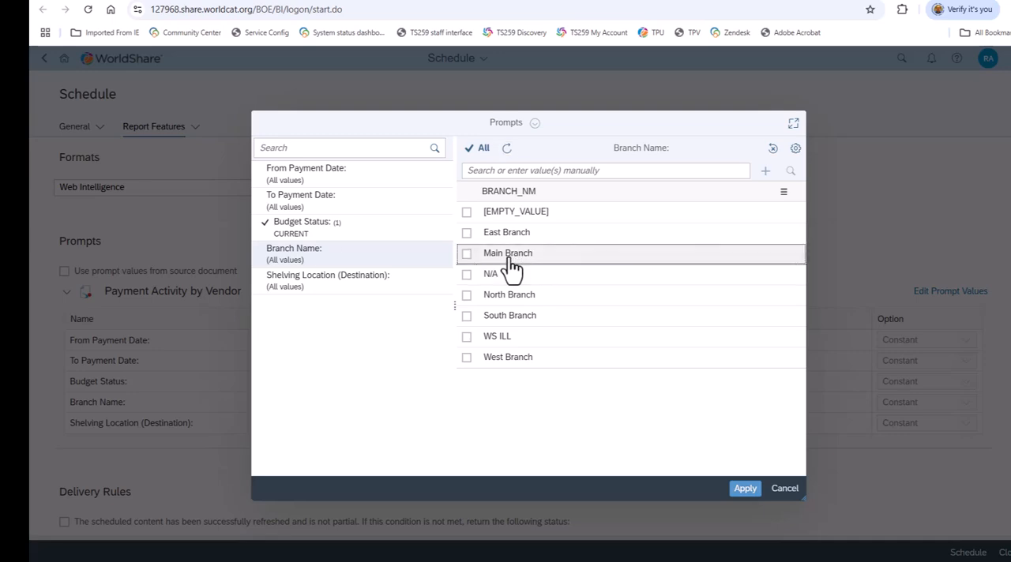
click(745, 490)
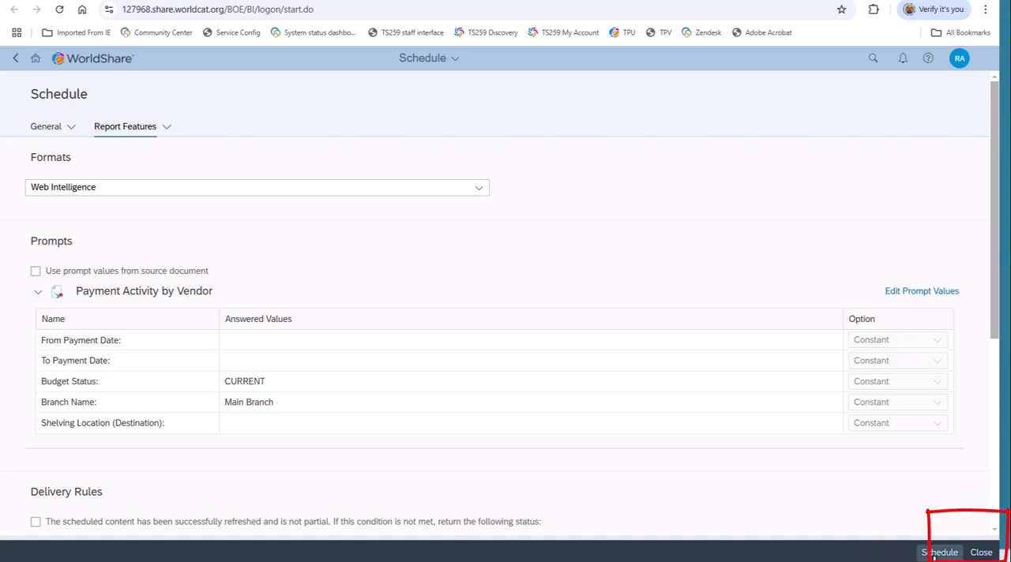
click(936, 553)
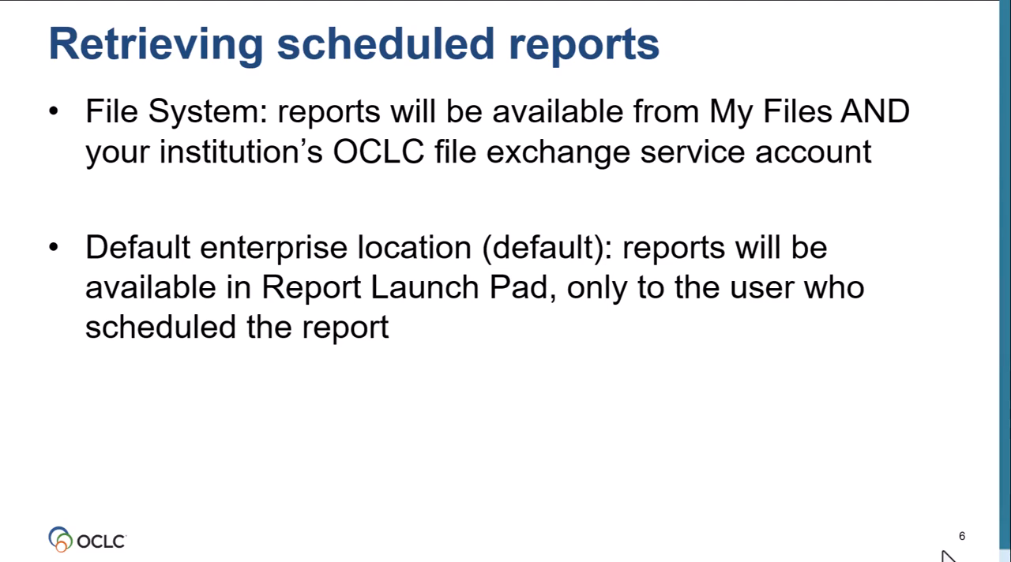
Switch to WorldShare Analytics, open the downloadable files in My Files, and filter them by WorldShare Reports.
key(alt+Tab)
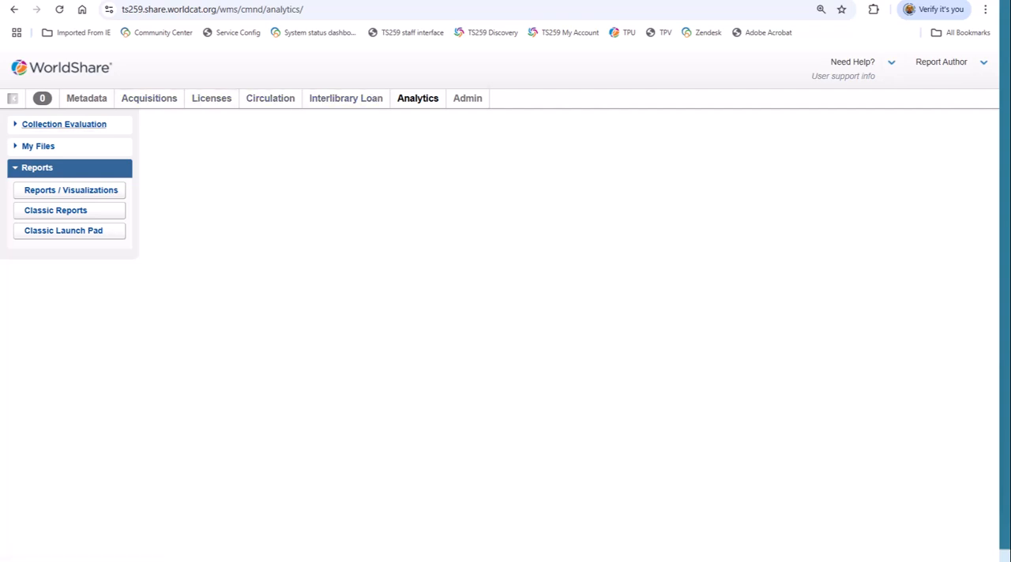
click(38, 146)
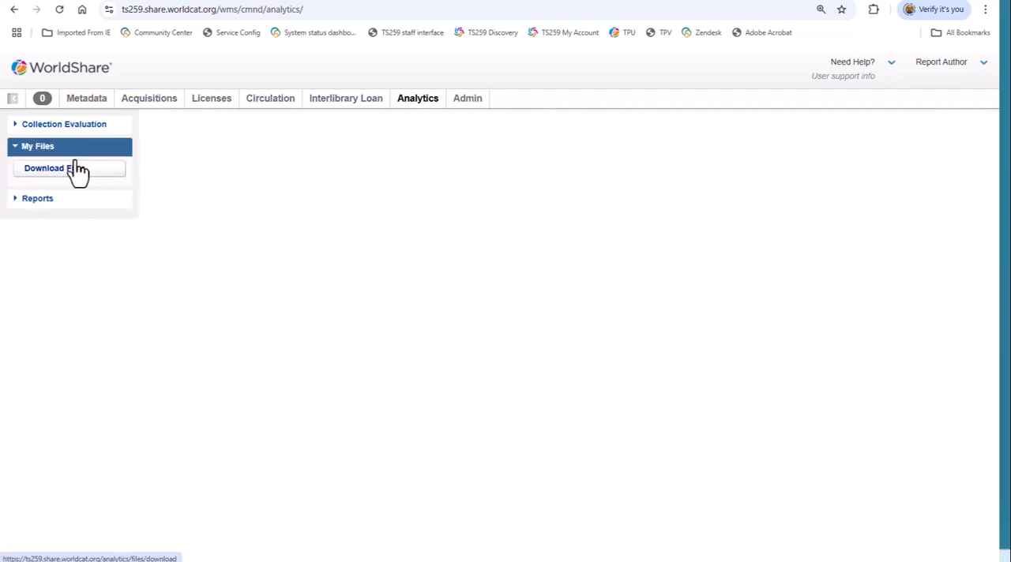
click(82, 176)
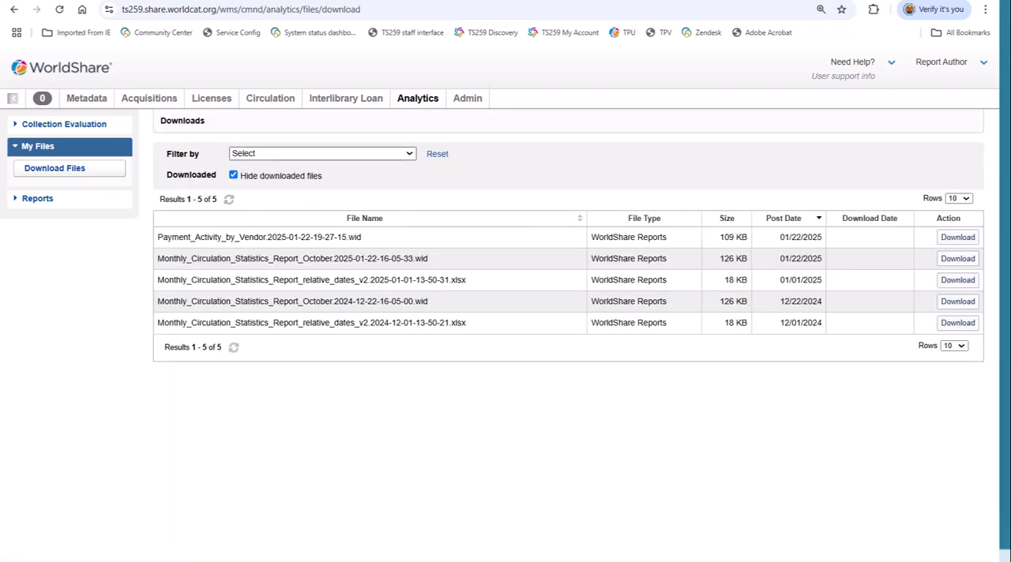
click(321, 154)
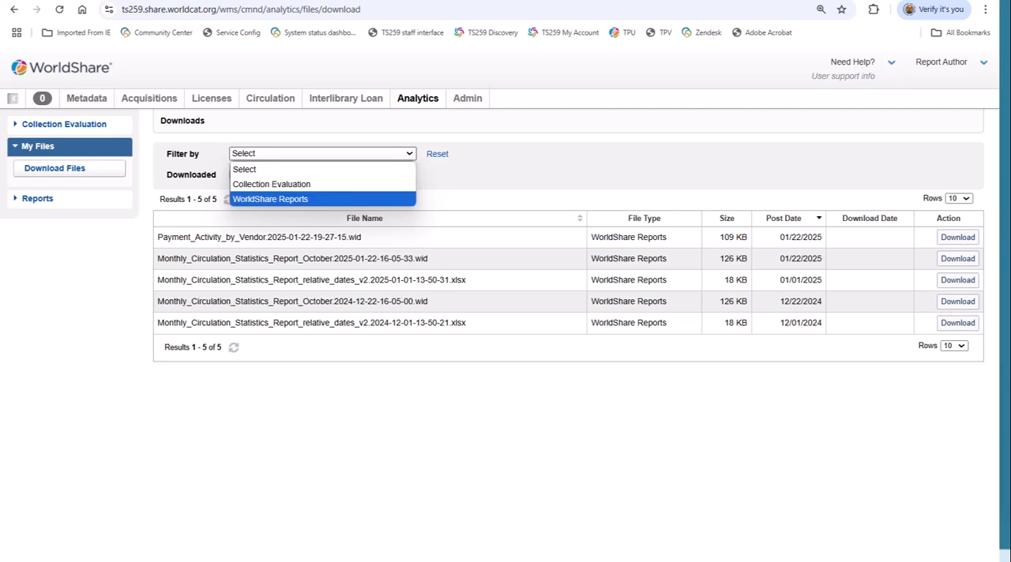
click(300, 199)
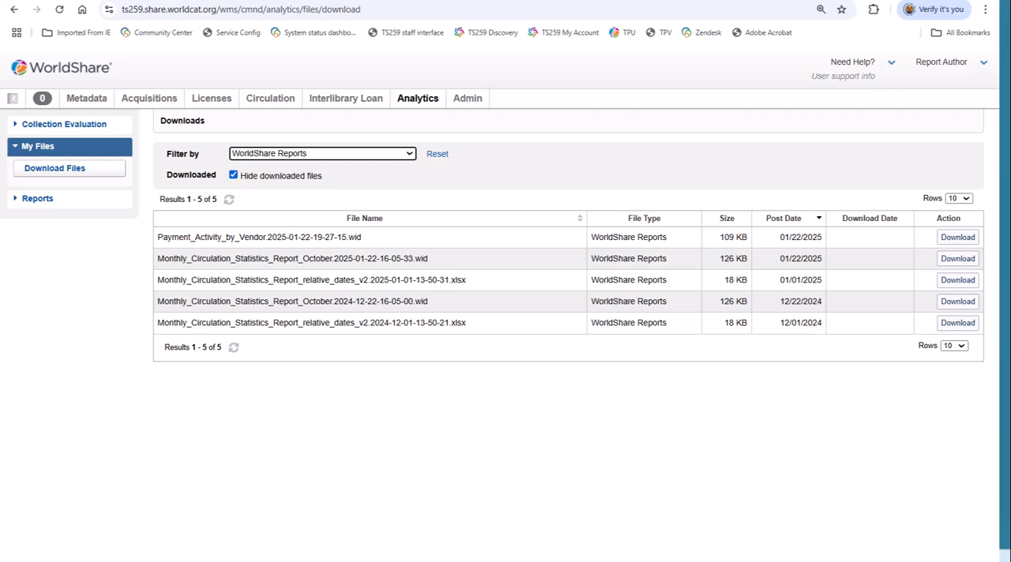
Show and re-hide the already downloaded files, and download Payment_Activity_by_Vendor.2025-01-22-19-27-15.wid.
click(233, 175)
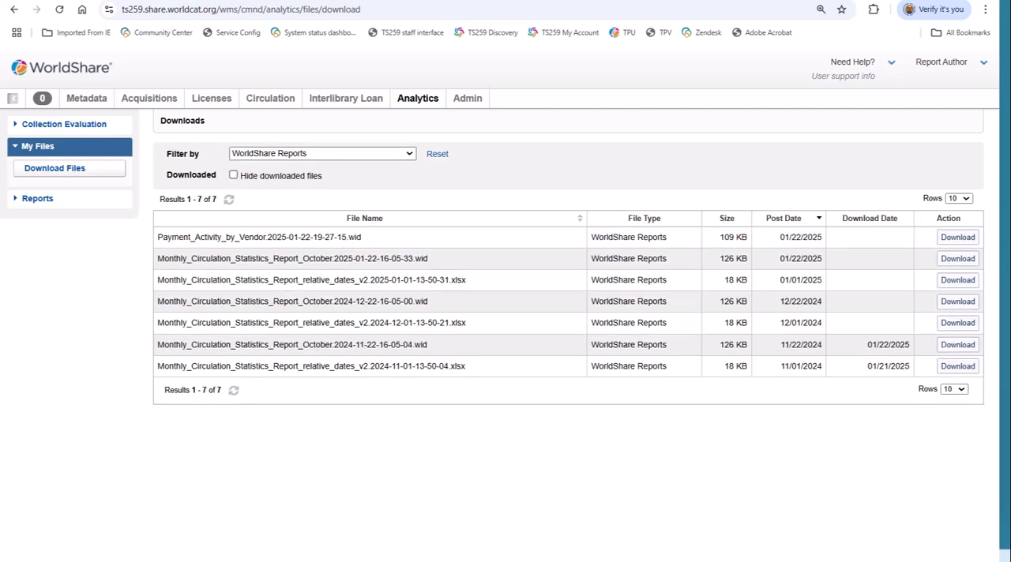
click(233, 175)
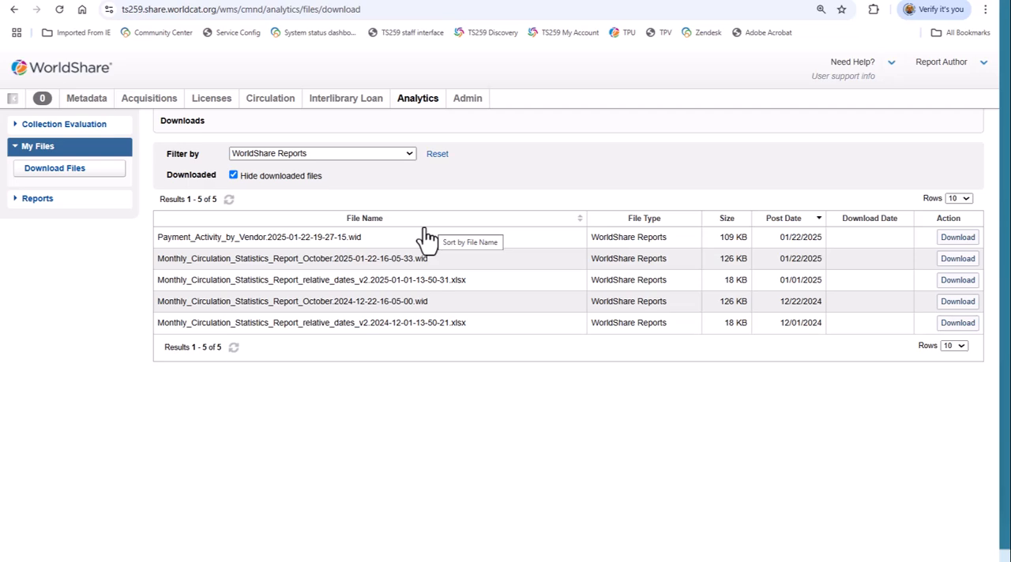
click(950, 251)
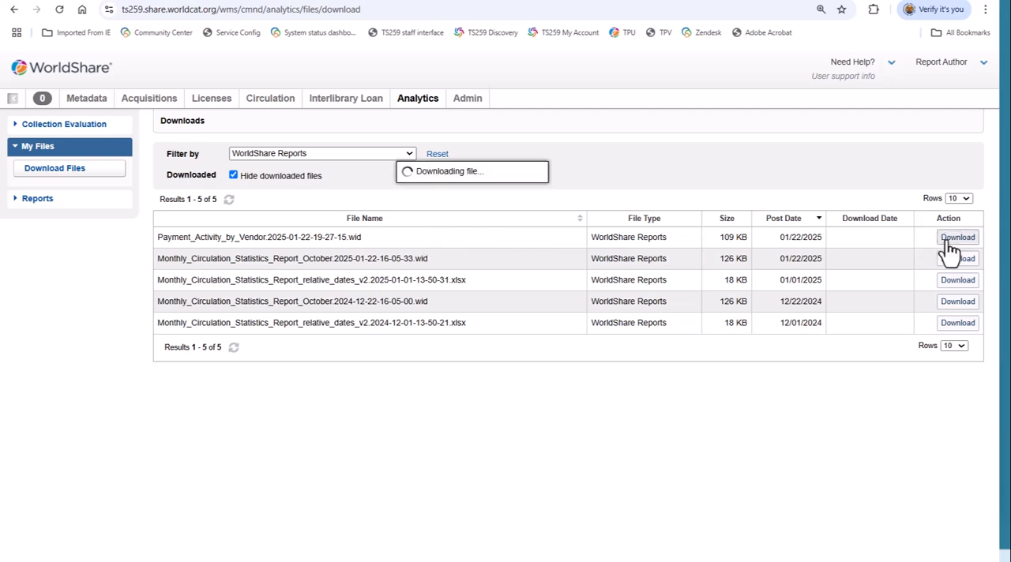